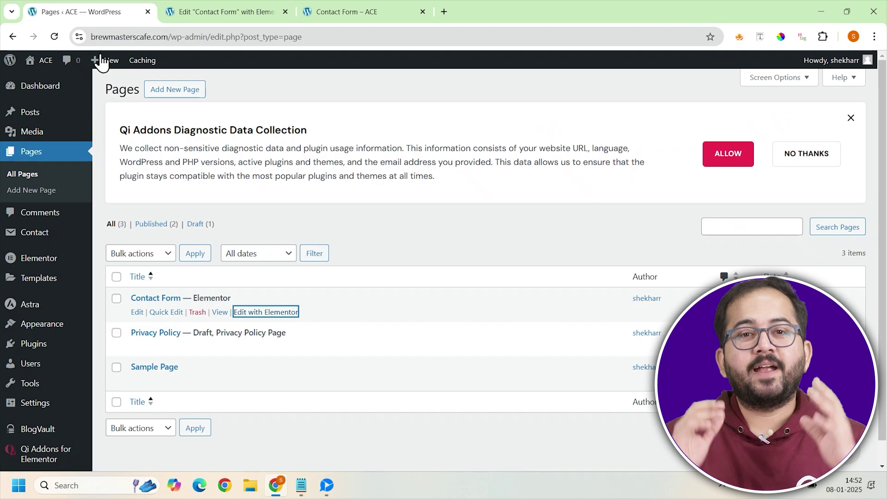
Open Contact Form 2 from the Contact Forms list and scroll down to its form template.
{"action": "left_click", "coordinate": [37, 233]}
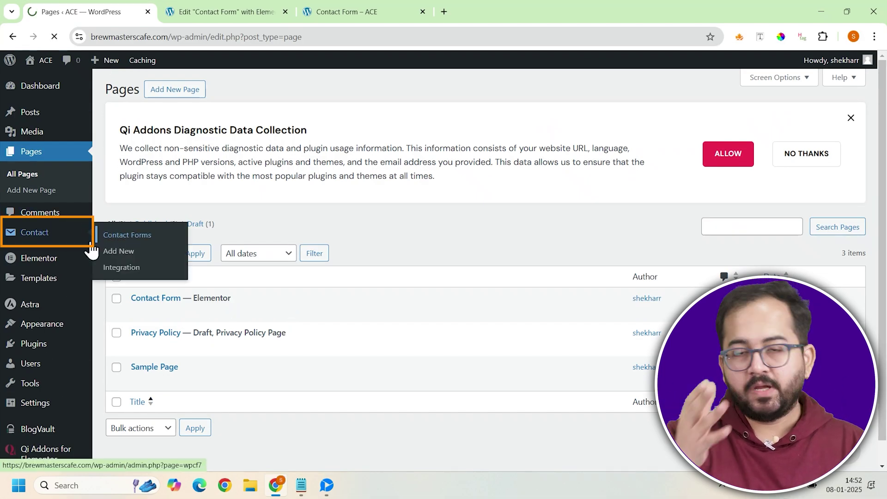
{"action": "left_click", "coordinate": [137, 375]}
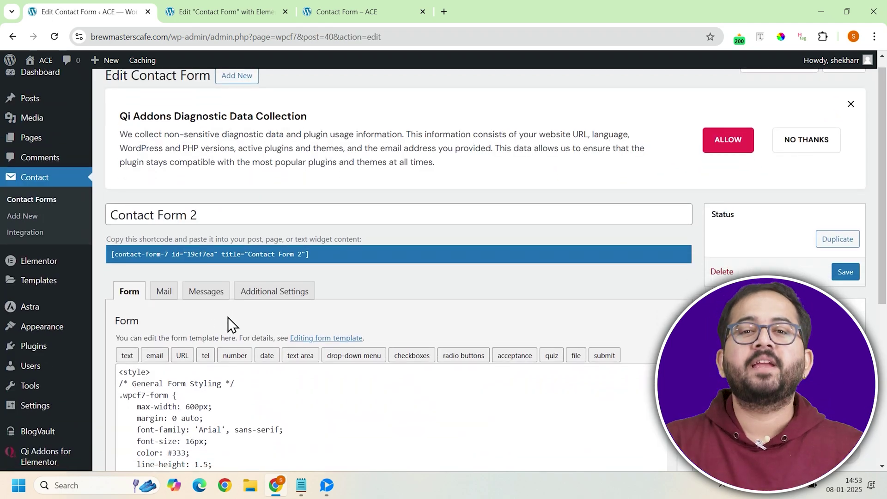
{"action": "scroll", "coordinate": [228, 319], "scroll_direction": "down", "scroll_amount": 3}
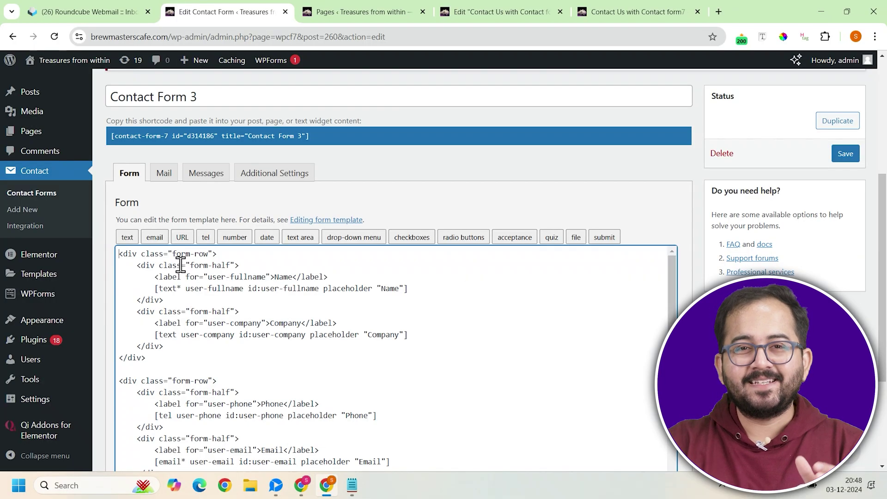
Paste the CSS style block atop the Form tab, save, then replace all form code with the copied version.
{"action": "key", "text": "Return"}
{"action": "key", "text": "Return"}
{"action": "key", "text": "Return"}
{"action": "key", "text": "Return"}
{"action": "key", "text": "Return"}
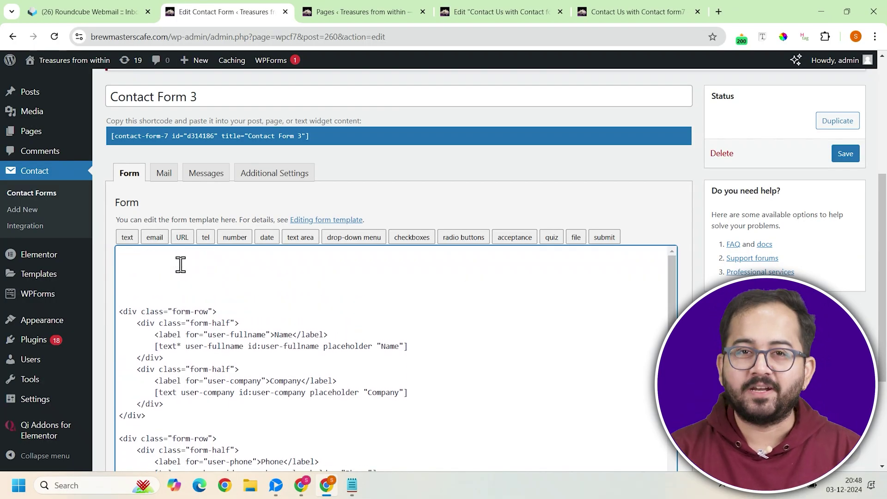
{"action": "key", "text": "ctrl+v"}
{"action": "scroll", "coordinate": [117, 359], "scroll_direction": "down", "scroll_amount": 6}
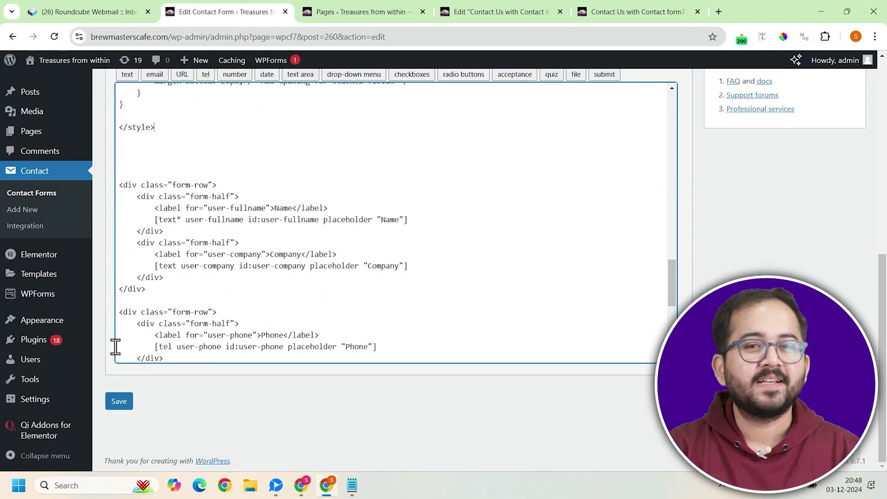
{"action": "left_click", "coordinate": [119, 402]}
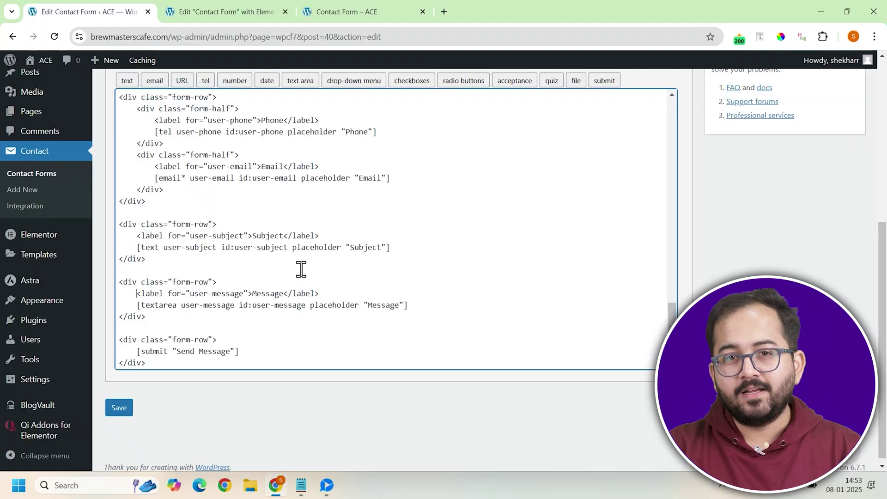
{"action": "key", "text": "ctrl+a"}
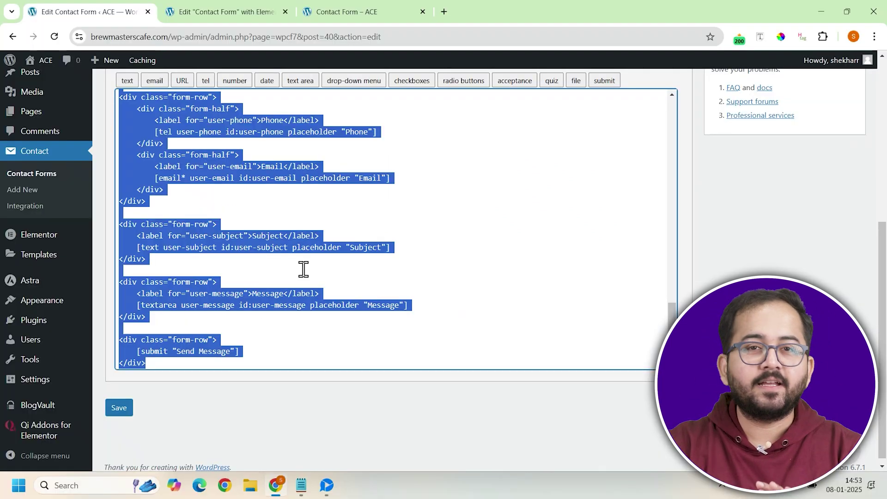
{"action": "key", "text": "ctrl+v"}
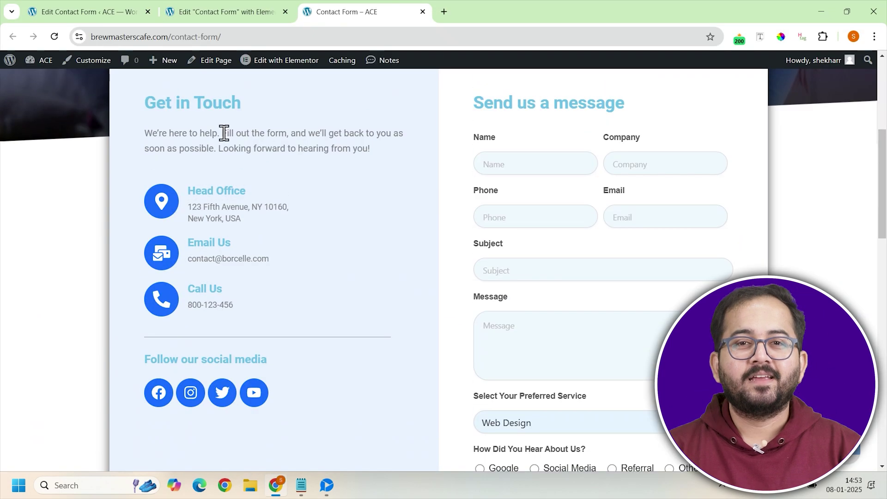
Scroll the live Contact Form page to review the service, radio, checkbox and file upload fields.
{"action": "scroll", "coordinate": [615, 210], "scroll_direction": "down", "scroll_amount": 3}
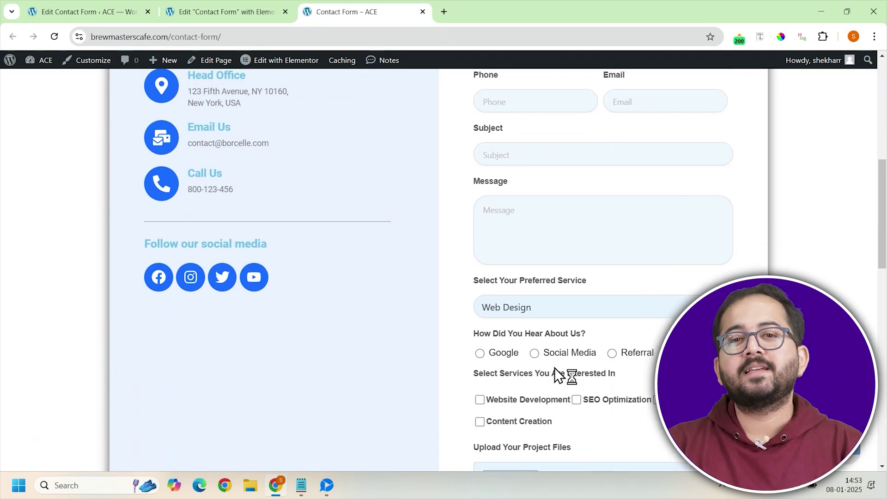
{"action": "scroll", "coordinate": [533, 365], "scroll_direction": "down", "scroll_amount": 1}
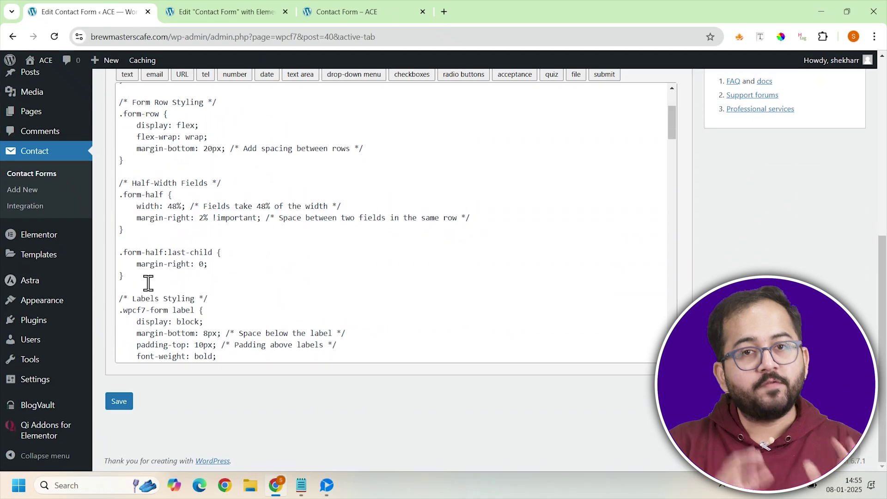
Show Contact Form 2's Mail tab settings and scroll down to the Message body field.
{"action": "mouse_move", "coordinate": [87, 279]}
{"action": "scroll", "coordinate": [104, 236], "scroll_direction": "up", "scroll_amount": 4}
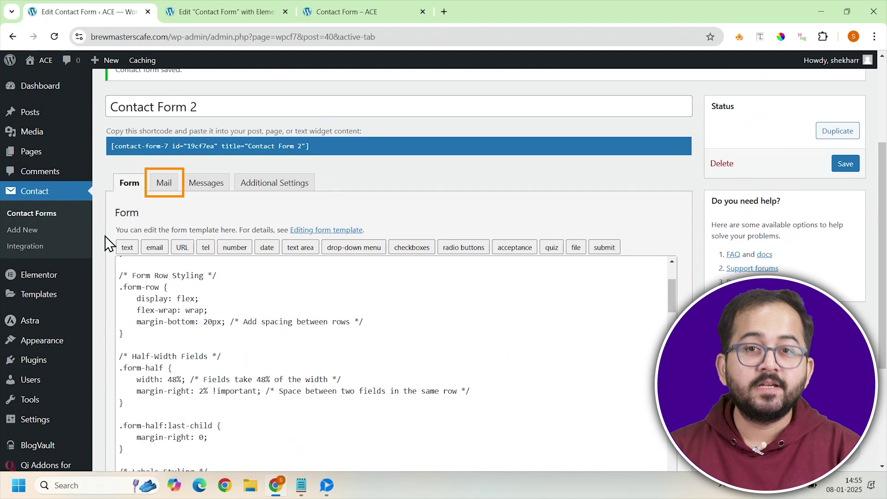
{"action": "left_click", "coordinate": [161, 185]}
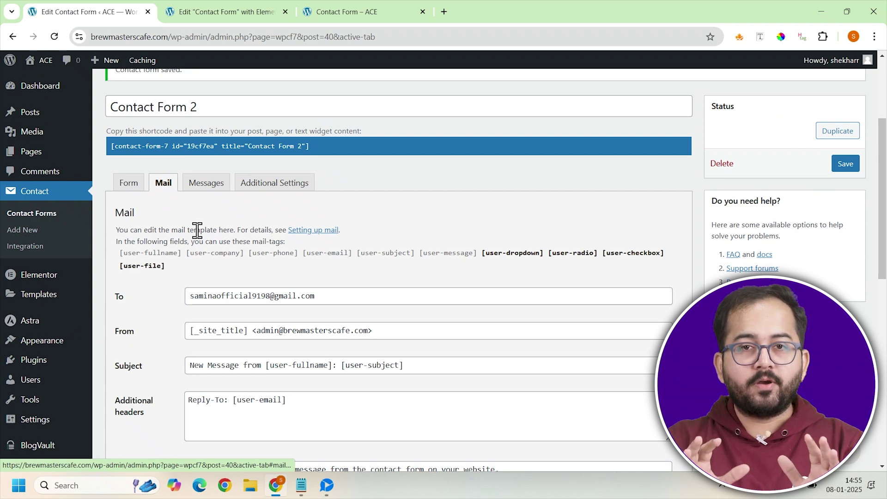
{"action": "scroll", "coordinate": [172, 291], "scroll_direction": "down", "scroll_amount": 6}
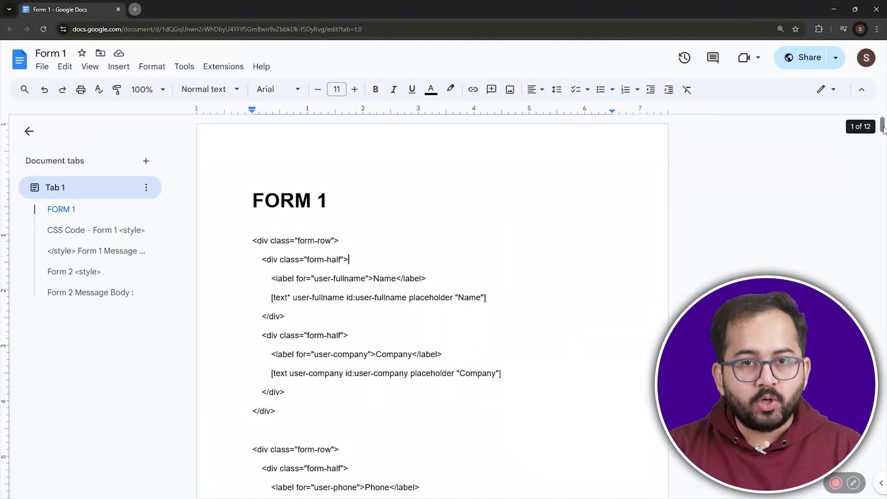
Scroll the Google Docs code document down to the Form 2 Message Body section.
{"action": "left_click_drag", "start_coordinate": [883, 131], "coordinate": [882, 290]}
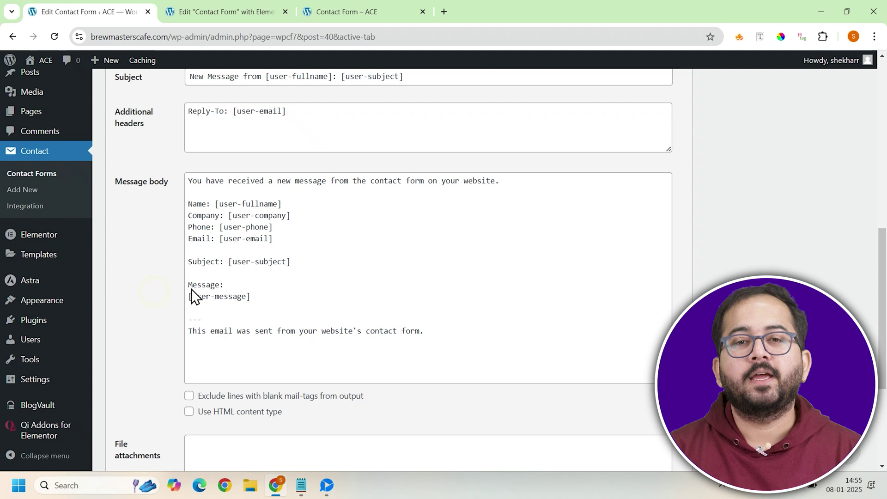
Fill the Message body with the name, company, phone, email, subject and message tags, then save.
{"action": "left_click", "coordinate": [193, 290]}
{"action": "scroll", "coordinate": [376, 285], "scroll_direction": "down", "scroll_amount": 3}
{"action": "scroll", "coordinate": [378, 287], "scroll_direction": "down", "scroll_amount": 4}
{"action": "left_click", "coordinate": [117, 418]}
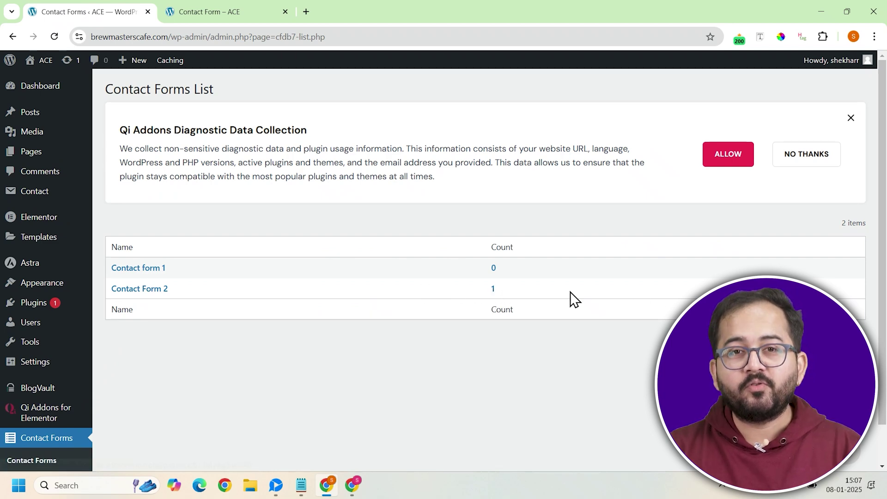
View the single stored CFDB7 response for Contact Form 2 through its Count 1 link.
{"action": "left_click", "coordinate": [491, 289]}
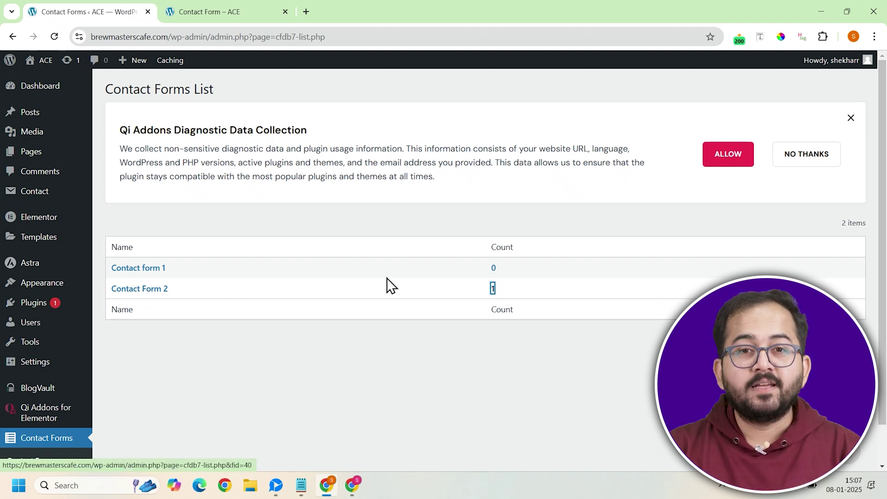
{"action": "left_click", "coordinate": [351, 328]}
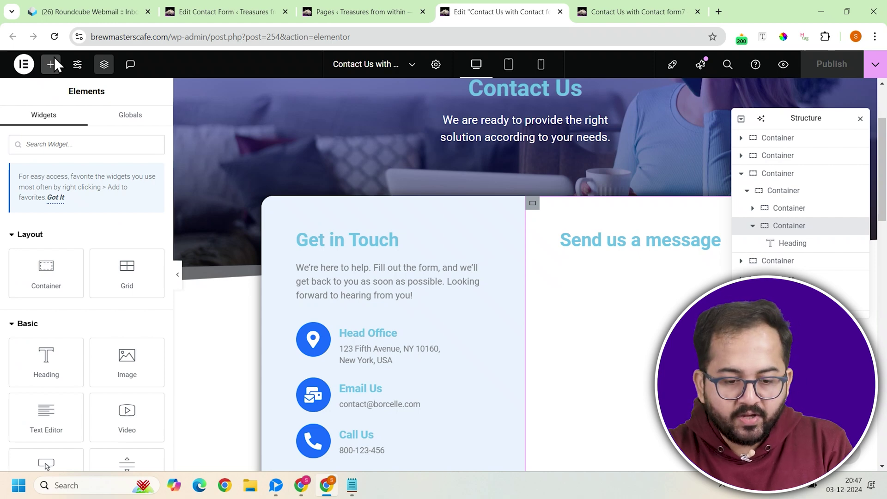
Search 'contact' and add the Contact Form 7 widget under the Send us a message heading.
{"action": "left_click", "coordinate": [54, 57]}
{"action": "type", "text": "contact"}
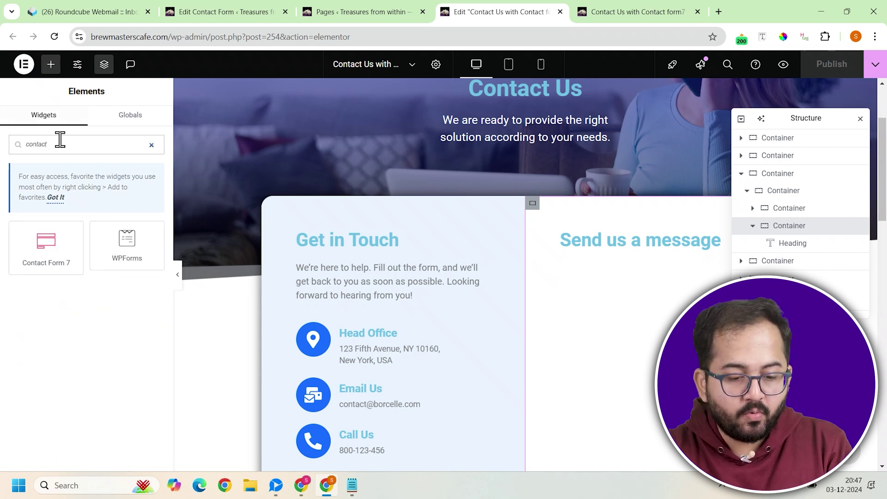
{"action": "left_click", "coordinate": [53, 248]}
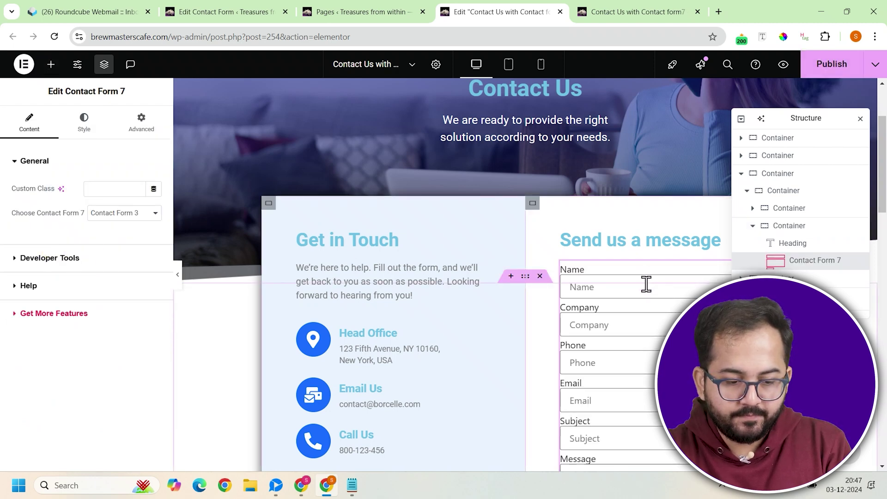
In the widget's Style tab, check the Input Style options, then expand Checkbox Style.
{"action": "scroll", "coordinate": [656, 358], "scroll_direction": "down", "scroll_amount": 4}
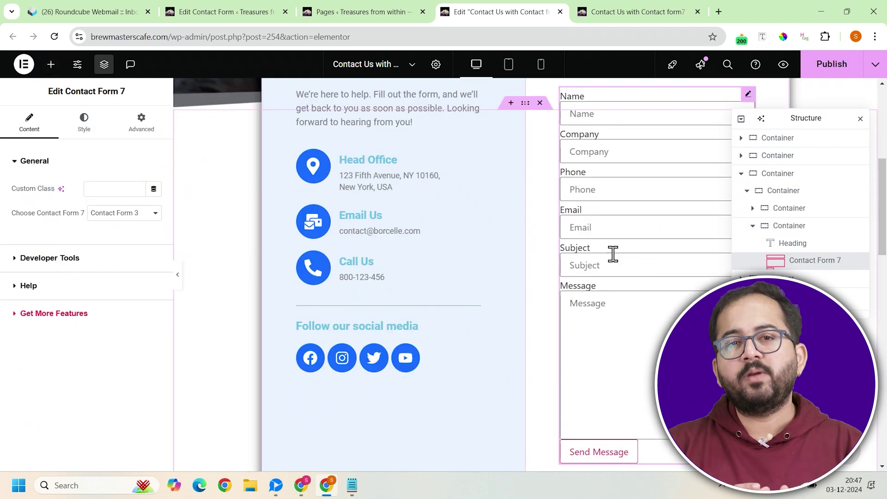
{"action": "left_click", "coordinate": [83, 132]}
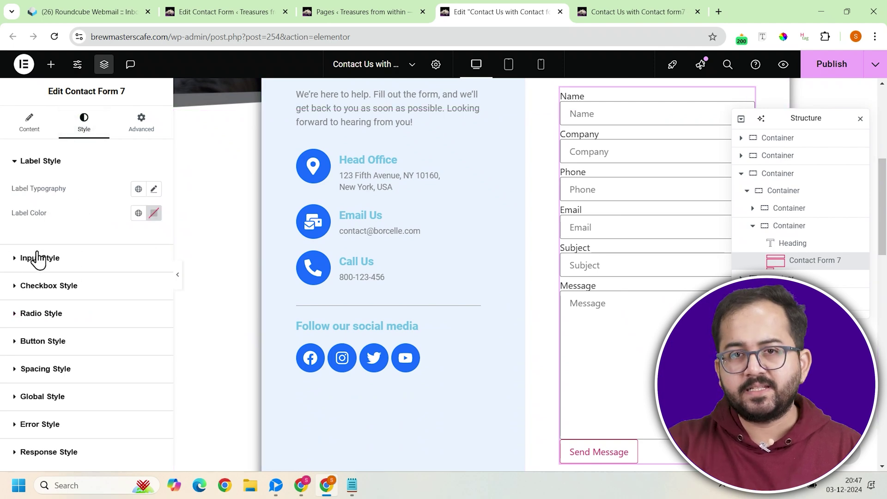
{"action": "left_click", "coordinate": [20, 258]}
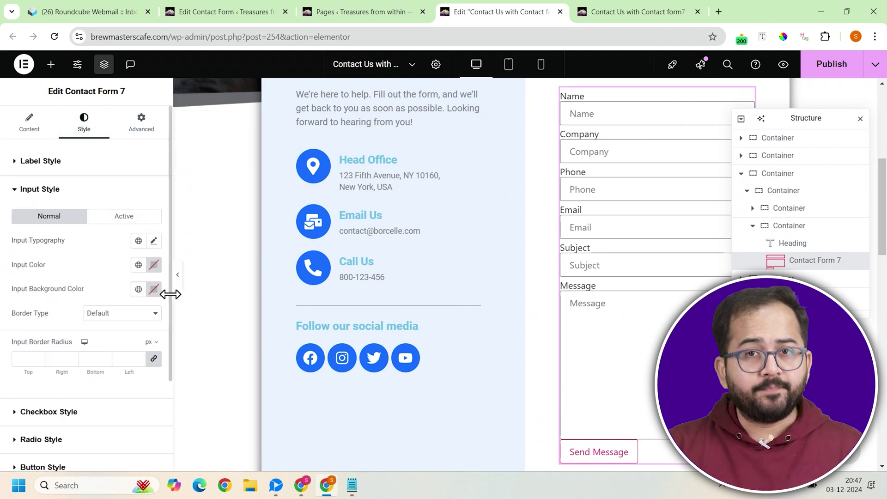
{"action": "left_click", "coordinate": [11, 192]}
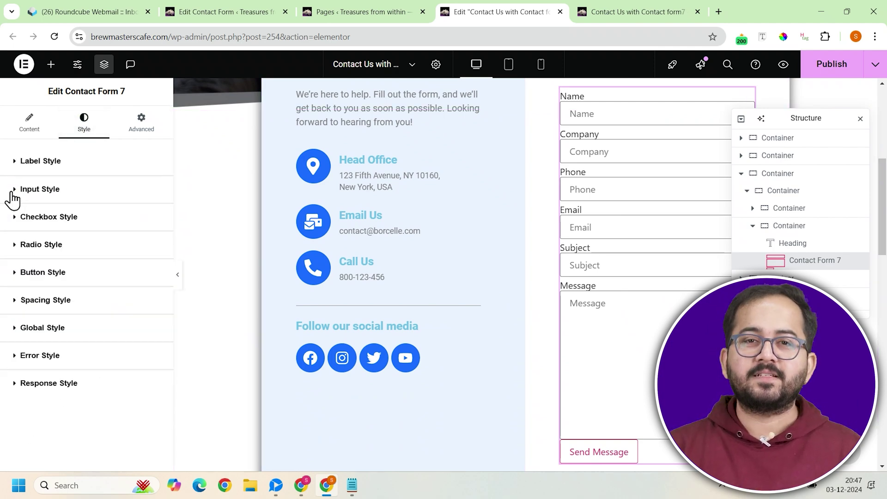
{"action": "left_click", "coordinate": [13, 218]}
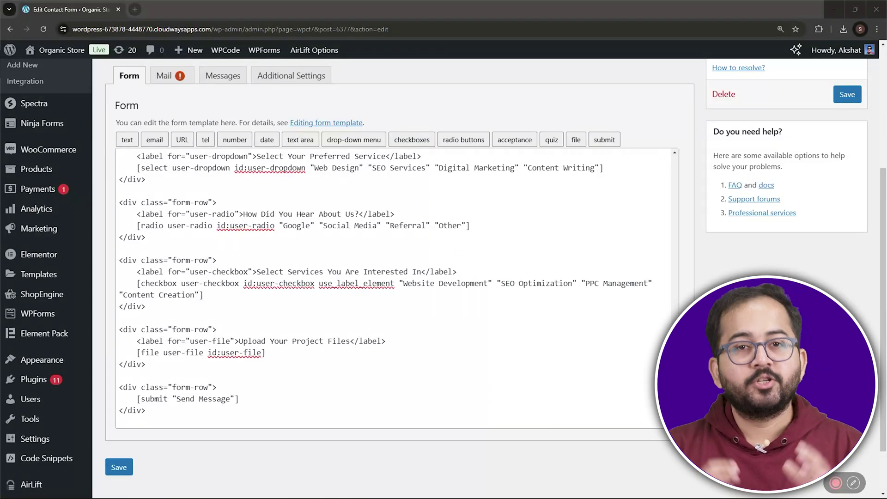
{"action": "scroll", "coordinate": [646, 228], "scroll_direction": "up", "scroll_amount": 3}
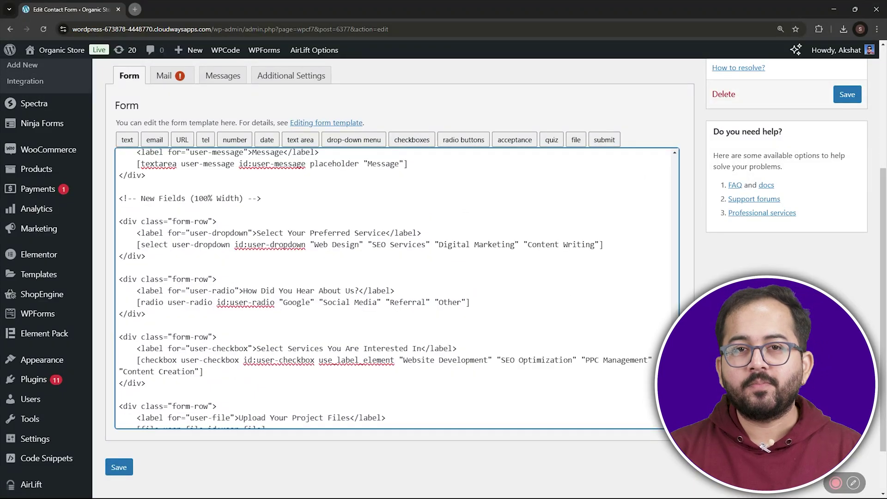
{"action": "scroll", "coordinate": [646, 228], "scroll_direction": "down", "scroll_amount": 20}
{"action": "scroll", "coordinate": [646, 229], "scroll_direction": "up", "scroll_amount": 5}
{"action": "scroll", "coordinate": [646, 228], "scroll_direction": "up", "scroll_amount": 10}
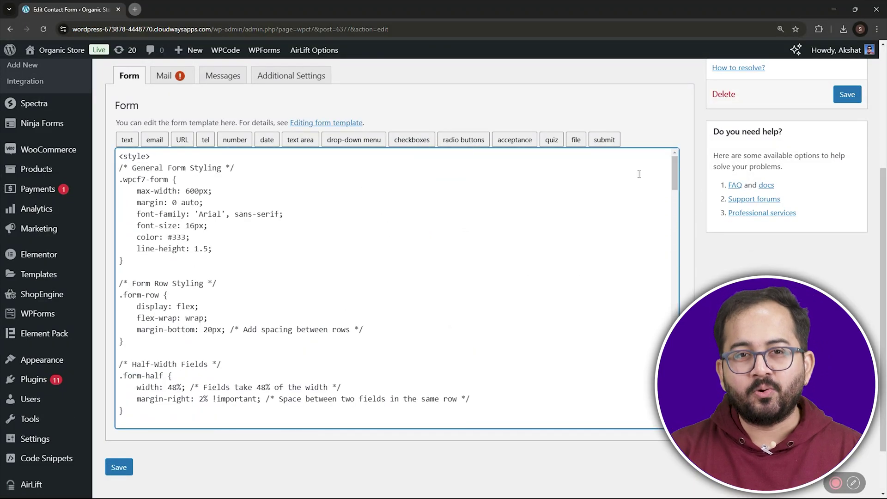